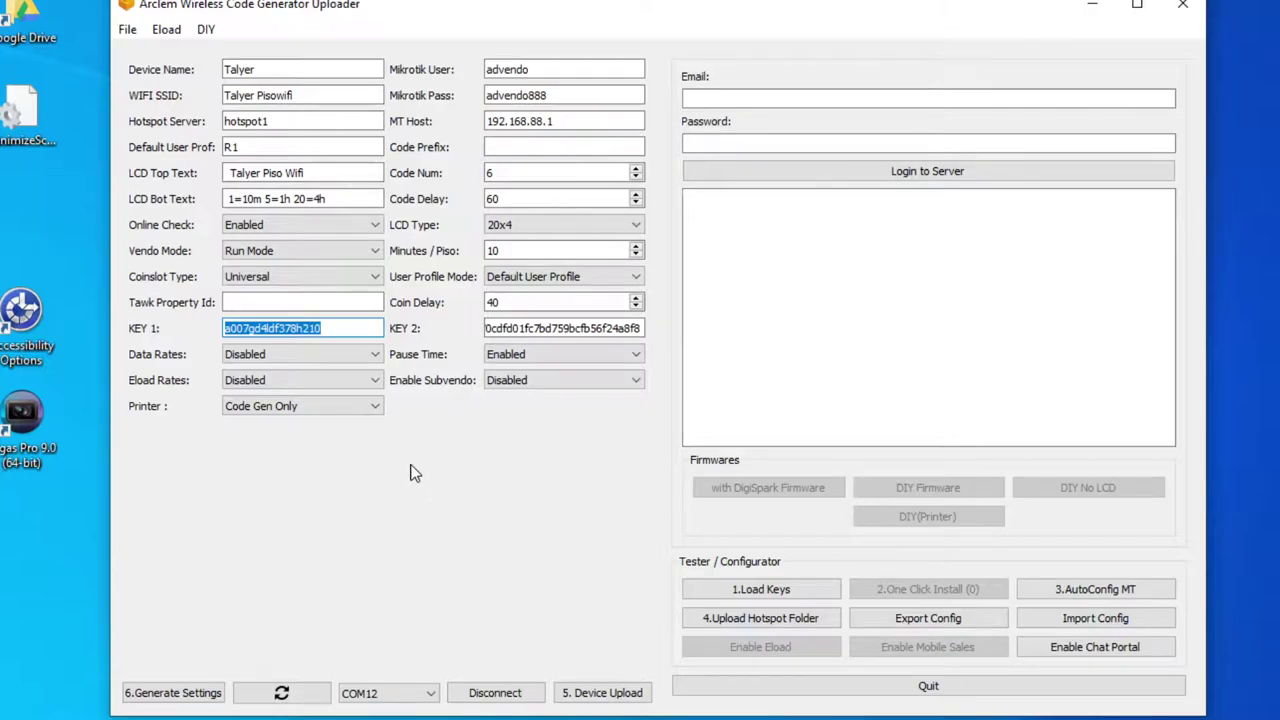
Compare the Print All and Code Gen Only options in the Printer dropdown
{"action": "left_click", "coordinate": [305, 407]}
{"action": "left_click", "coordinate": [305, 422]}
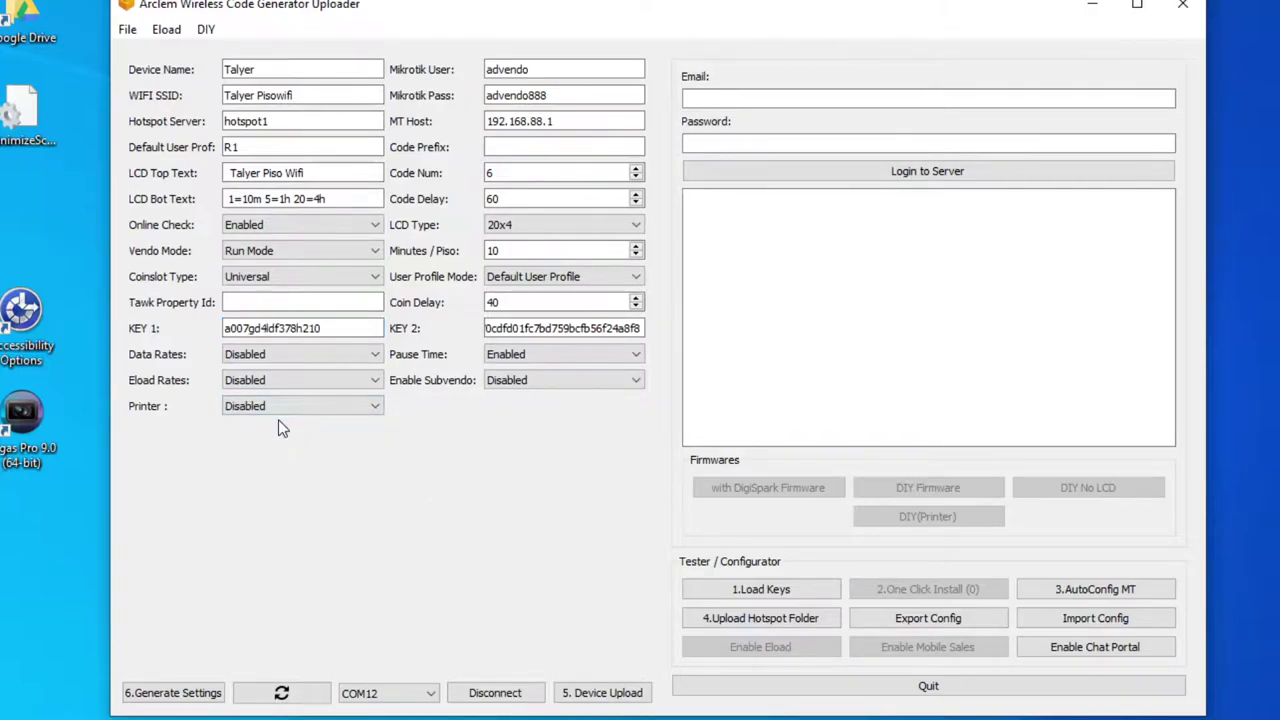
{"action": "left_click", "coordinate": [290, 409]}
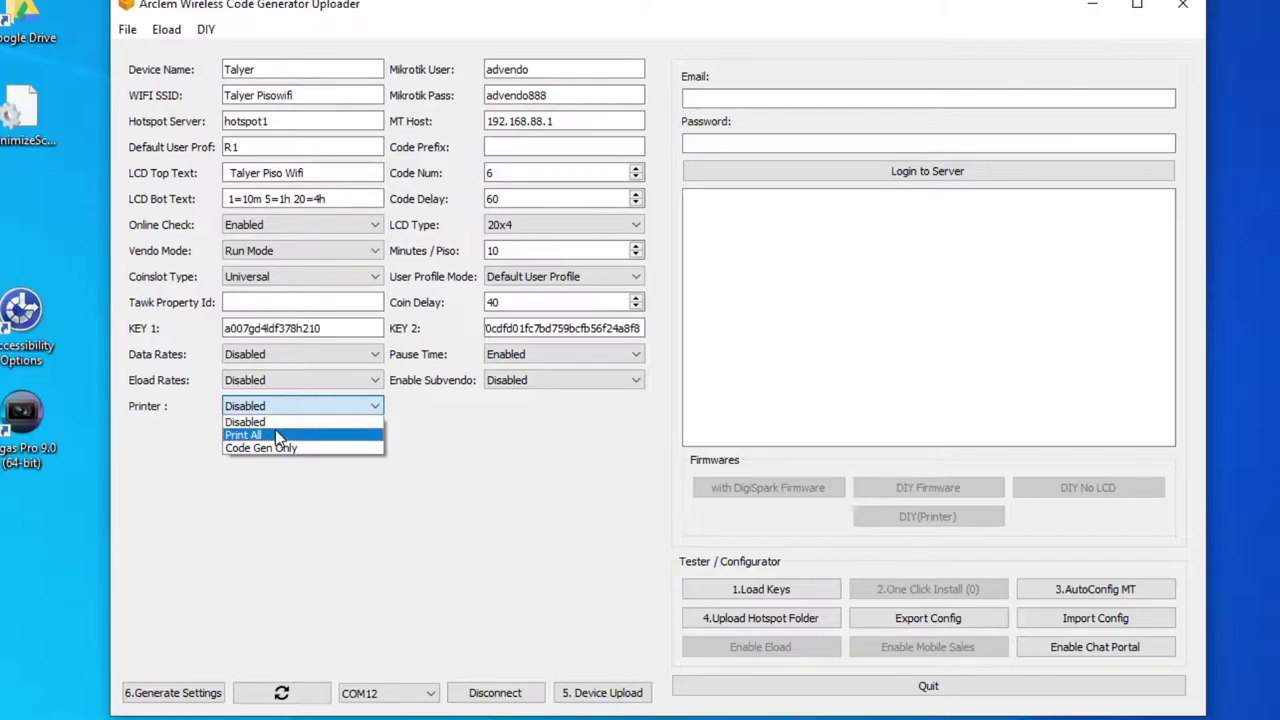
{"action": "left_click", "coordinate": [276, 432]}
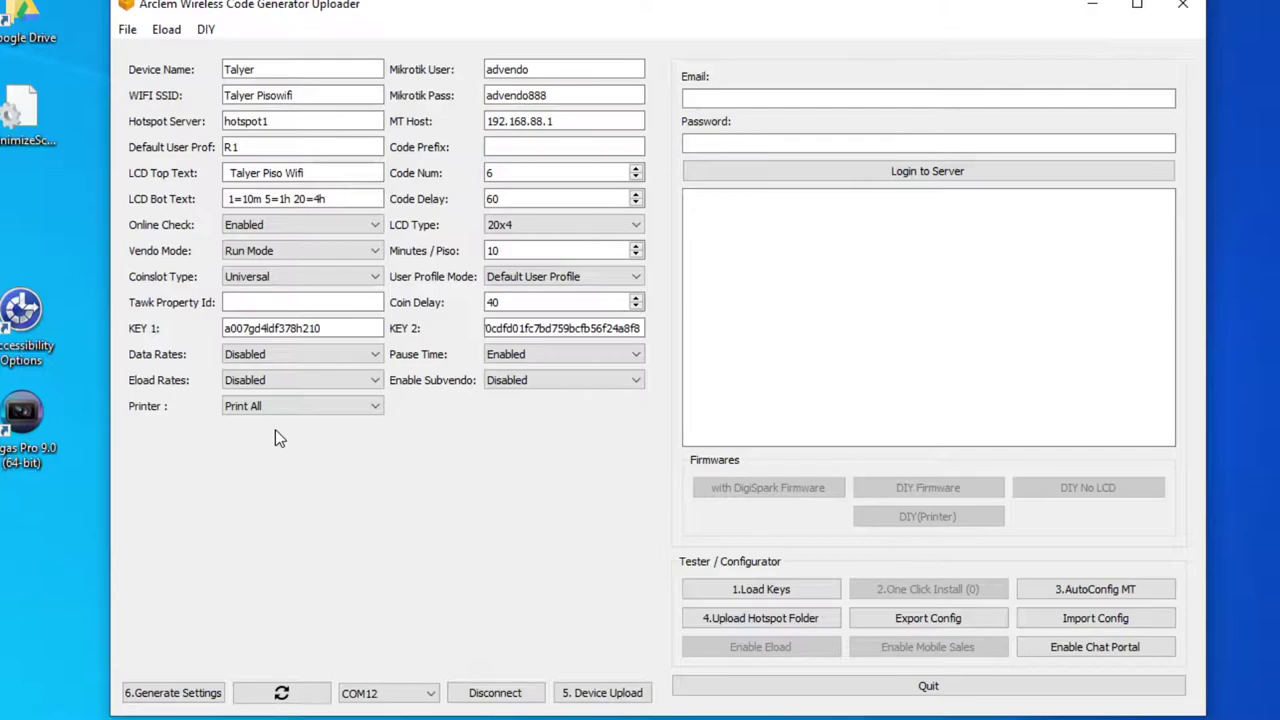
{"action": "left_click", "coordinate": [298, 410]}
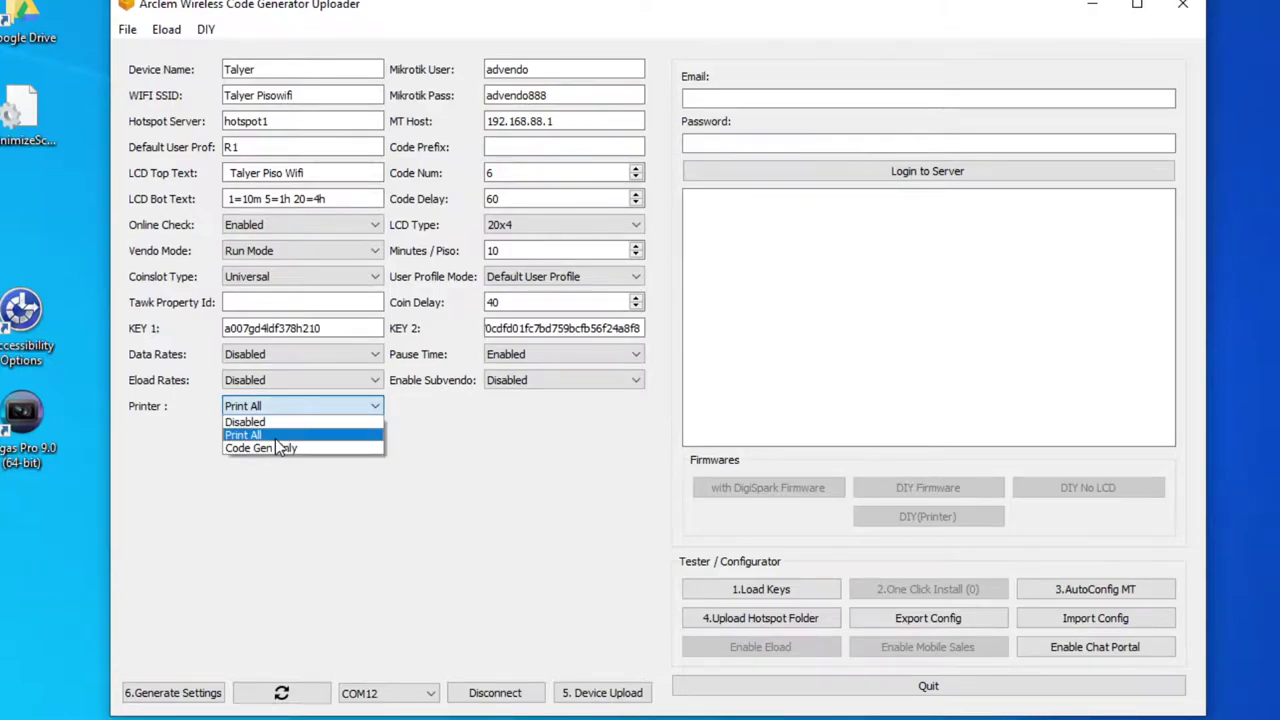
{"action": "left_click", "coordinate": [278, 447]}
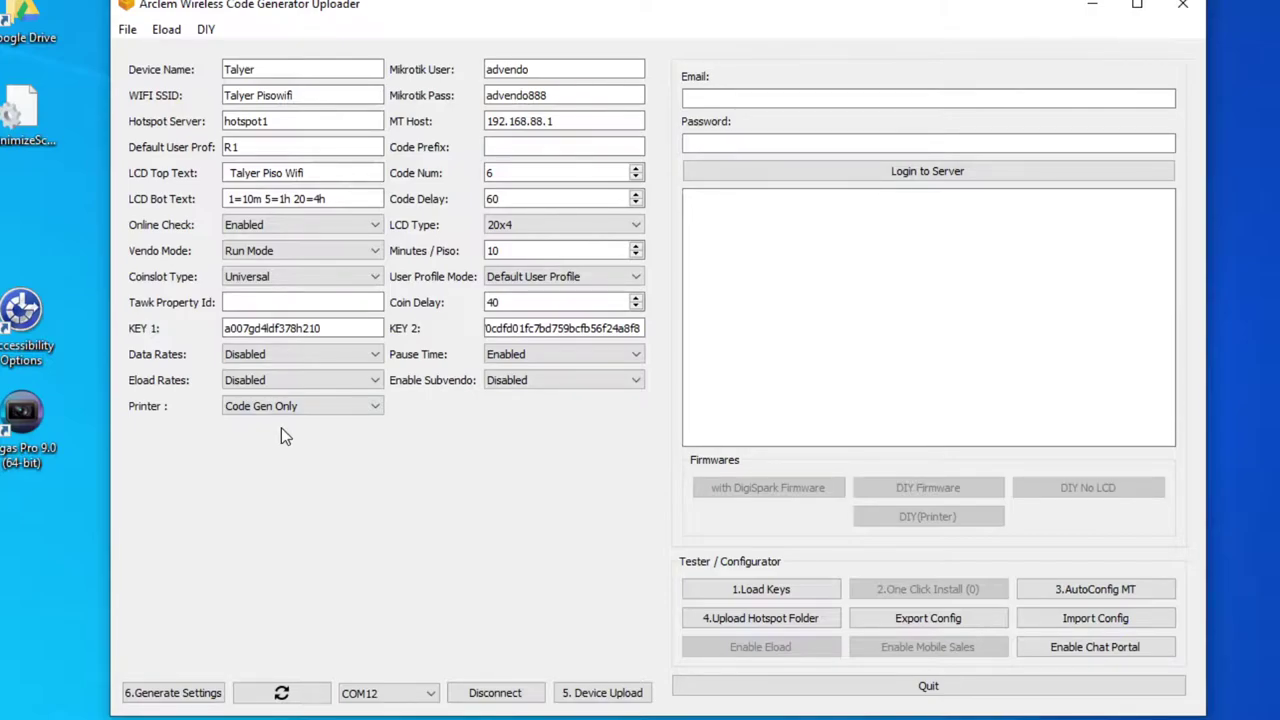
Set Printer to Disabled and refresh the serial port list
{"action": "left_click", "coordinate": [285, 409]}
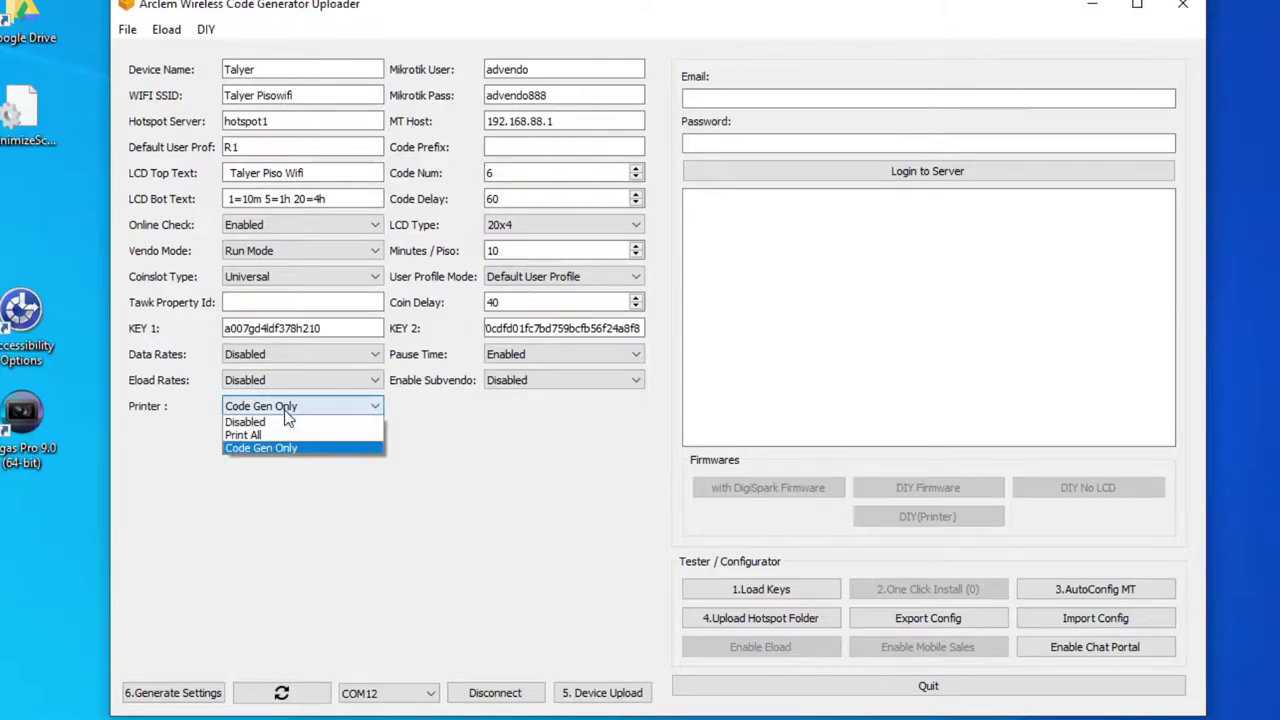
{"action": "left_click", "coordinate": [286, 421]}
{"action": "left_click", "coordinate": [285, 404]}
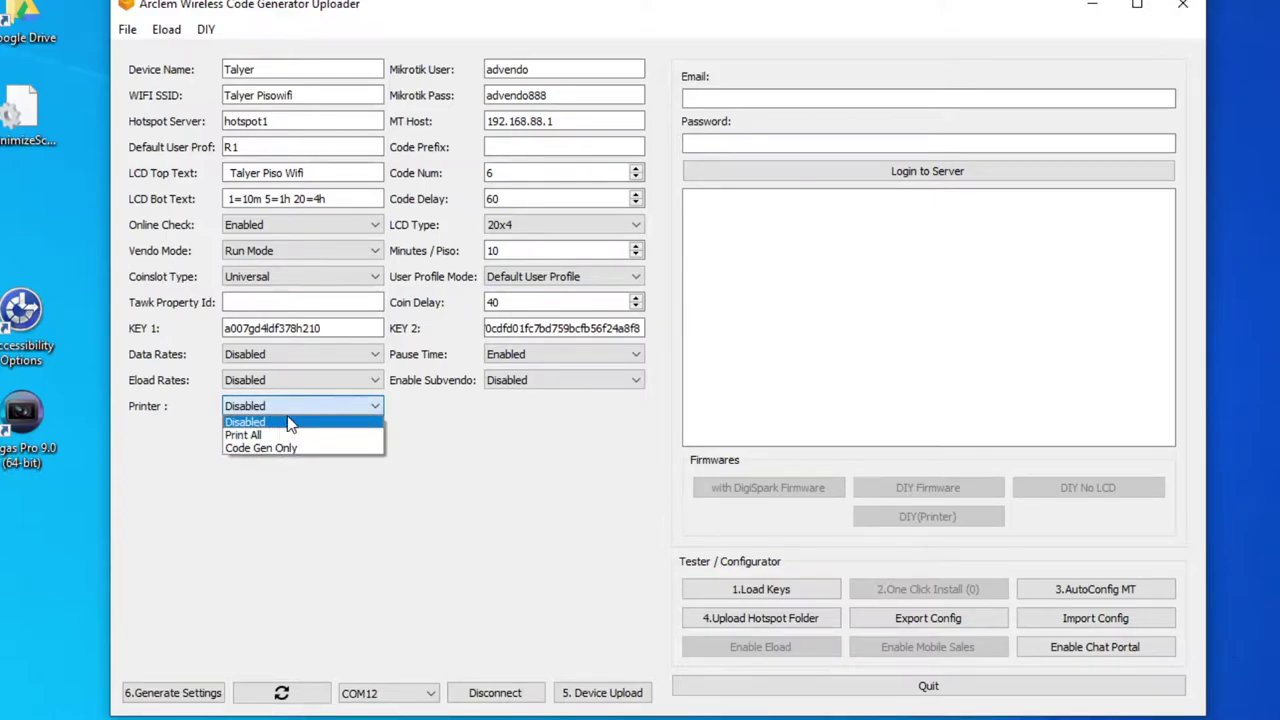
{"action": "left_click", "coordinate": [289, 423]}
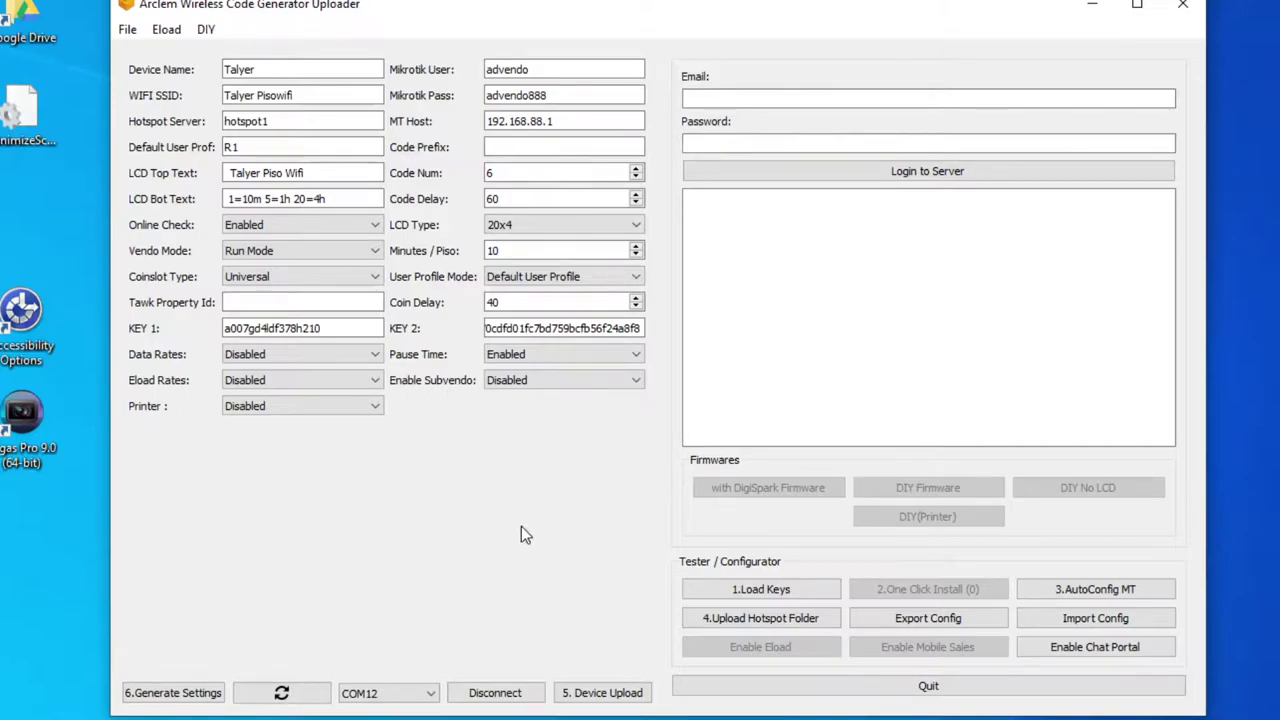
{"action": "left_click", "coordinate": [282, 696]}
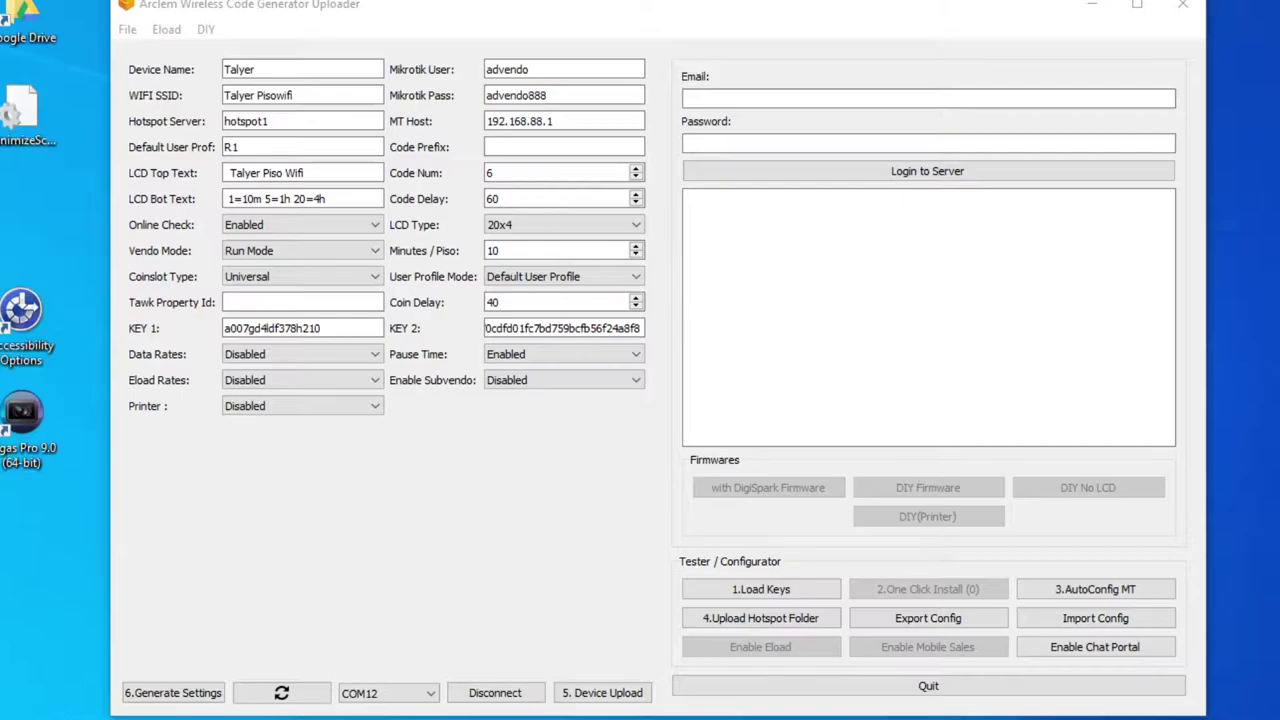
Reconnect to the device on COM6 and load its keys into KEY 1 and KEY 2
{"action": "left_click", "coordinate": [488, 700]}
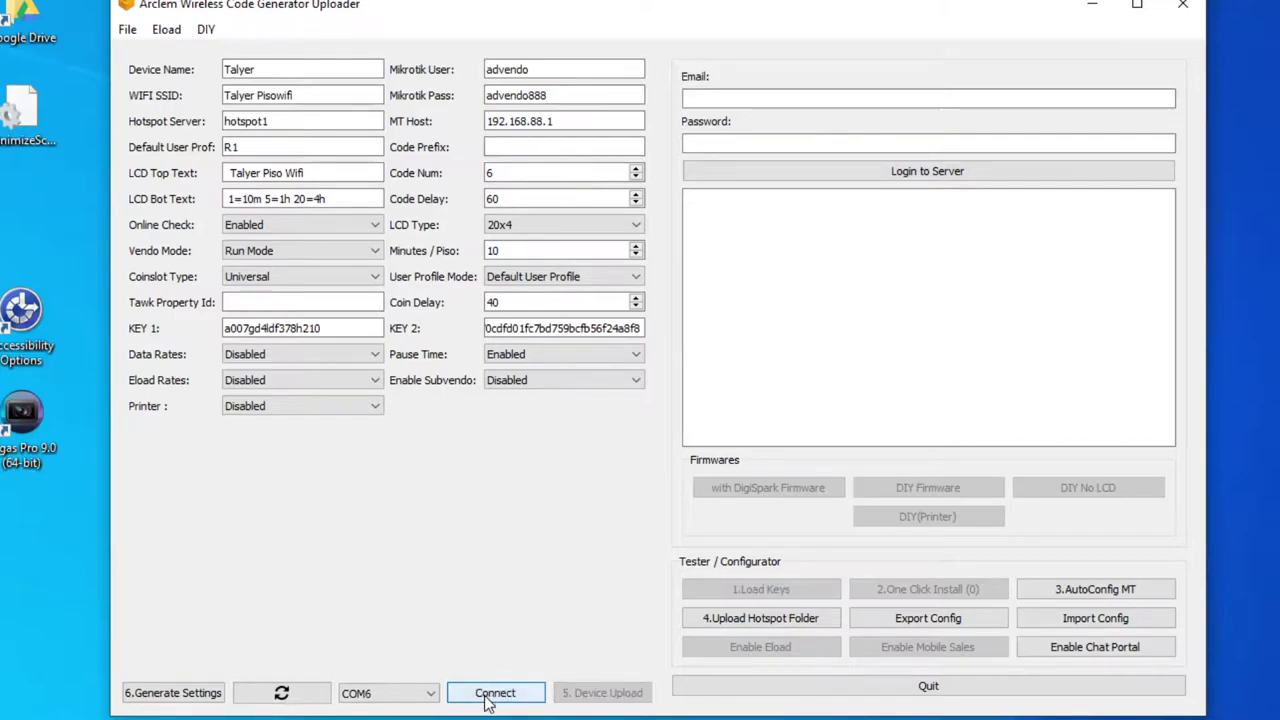
{"action": "left_click", "coordinate": [288, 693]}
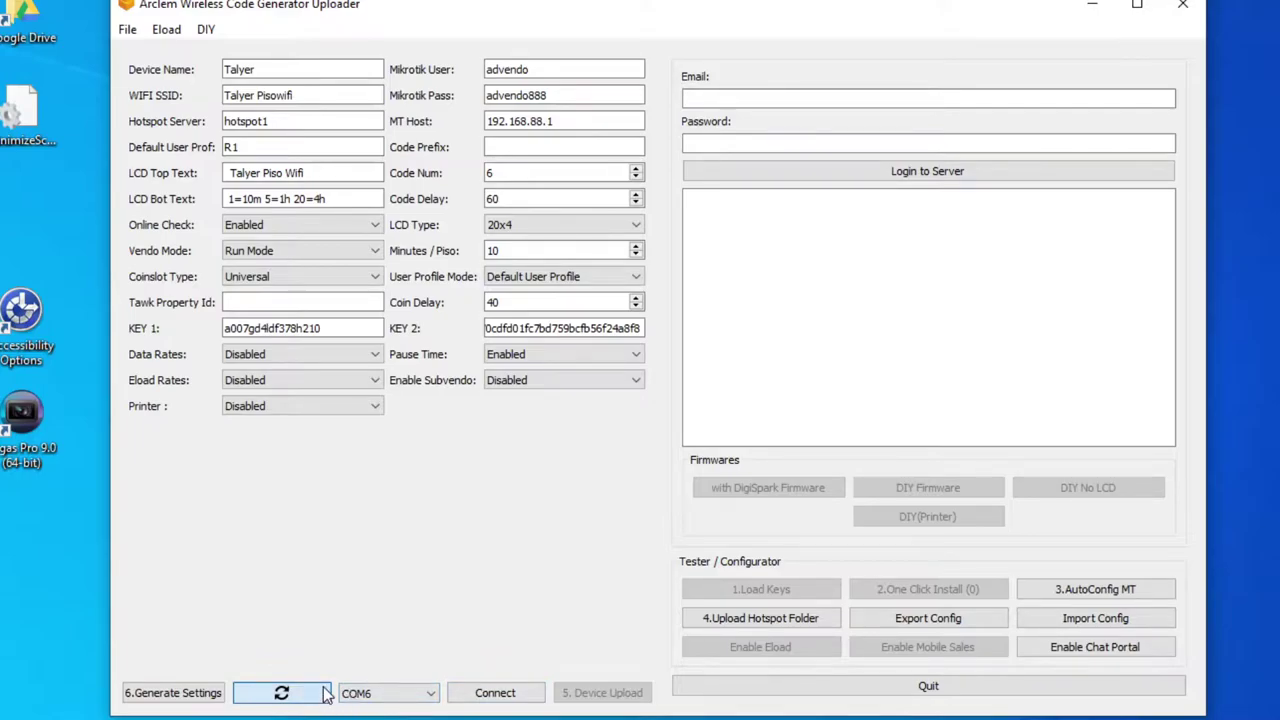
{"action": "left_click", "coordinate": [488, 700]}
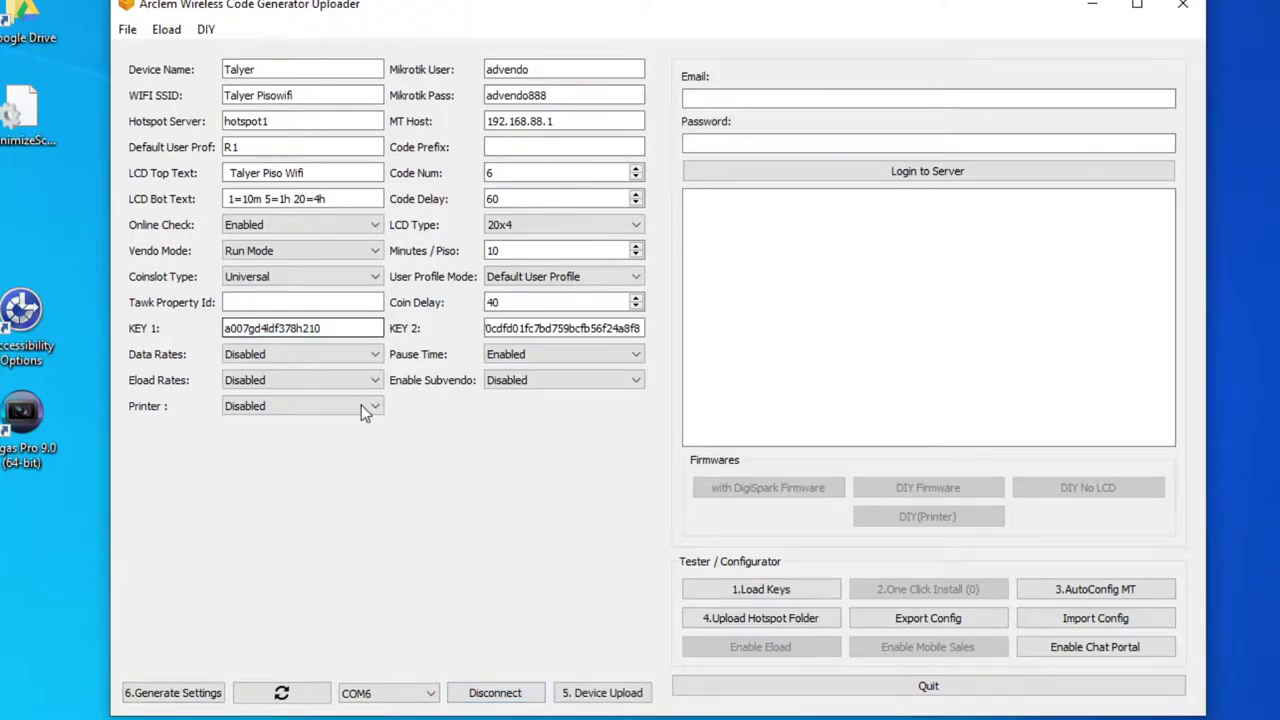
{"action": "left_click", "coordinate": [727, 589]}
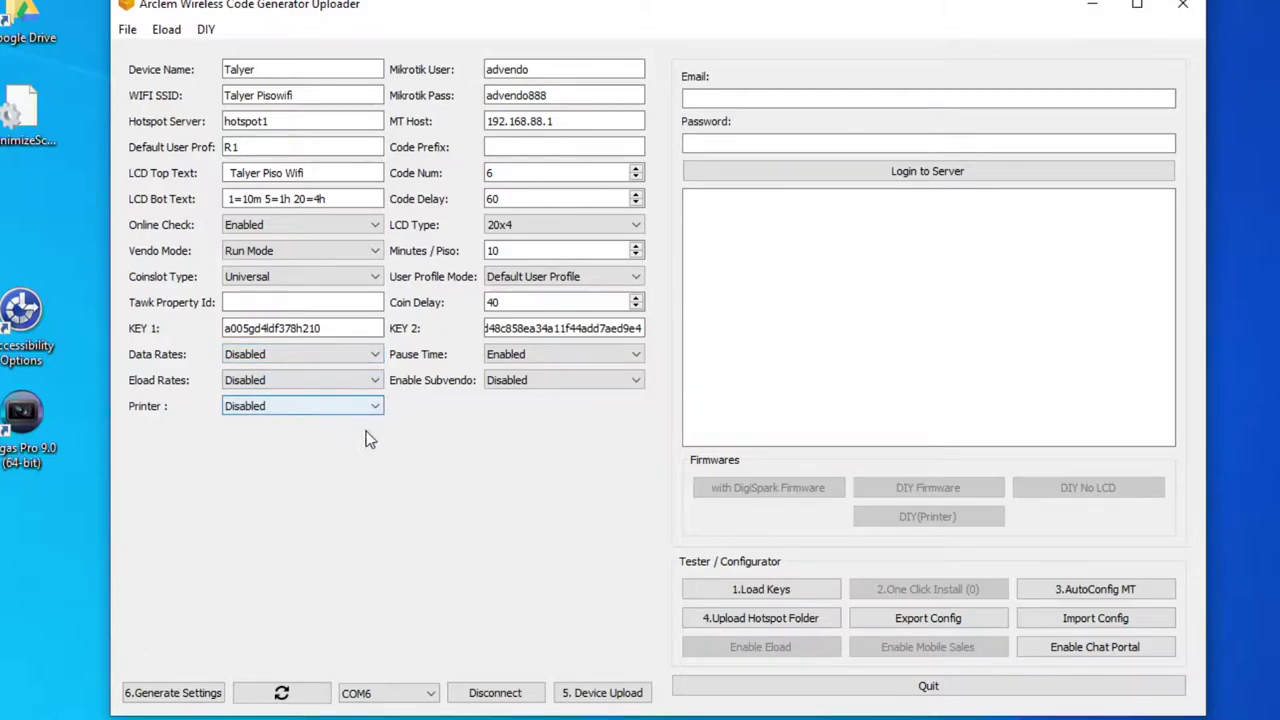
{"action": "left_click", "coordinate": [769, 98]}
Log in to the Arclem server with the account e-mail and password
{"action": "key", "text": "Tab"}
{"action": "type", "text": "*********"}
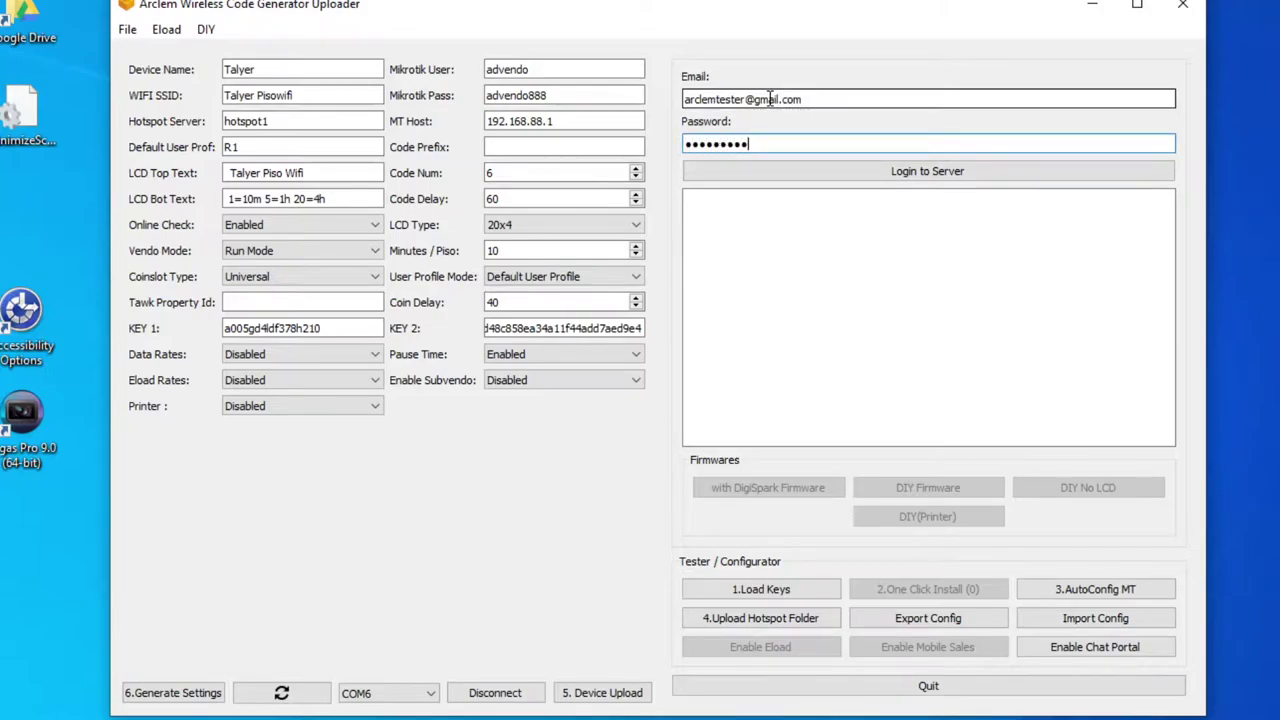
{"action": "left_click", "coordinate": [849, 170]}
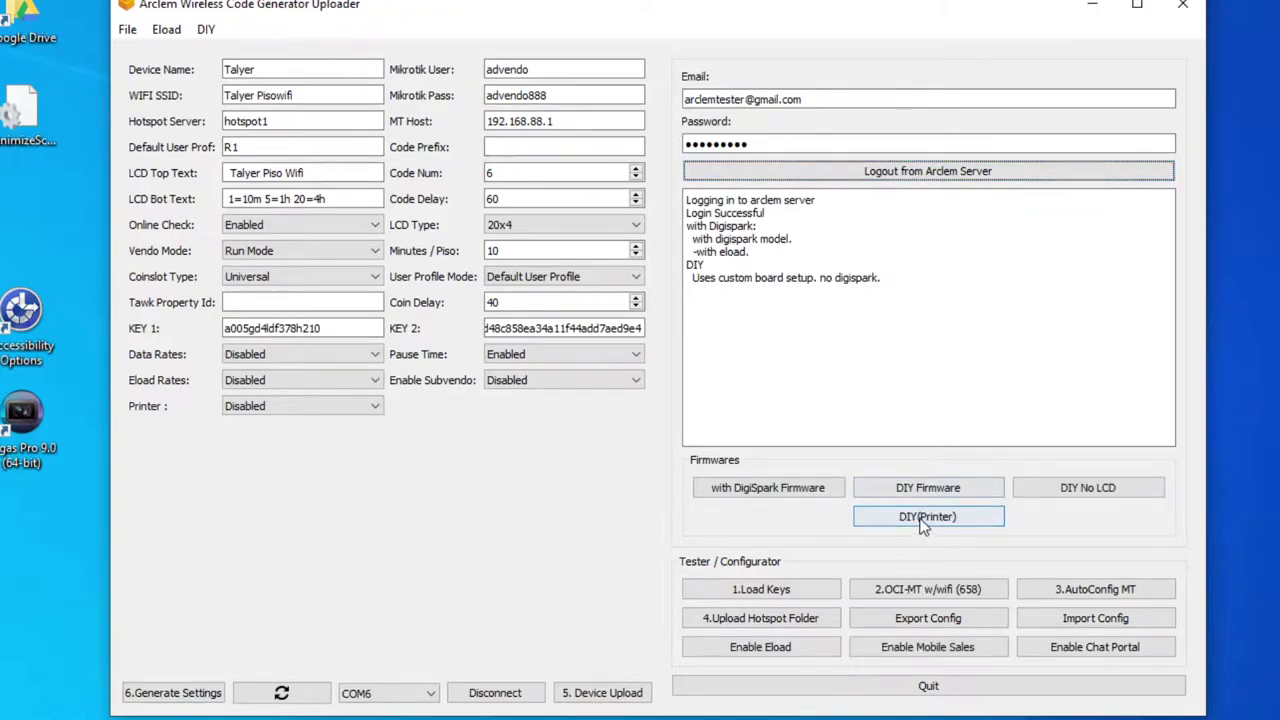
Open the Flash Firmware dialog for the DIY (Printer) firmware
{"action": "left_click", "coordinate": [922, 527]}
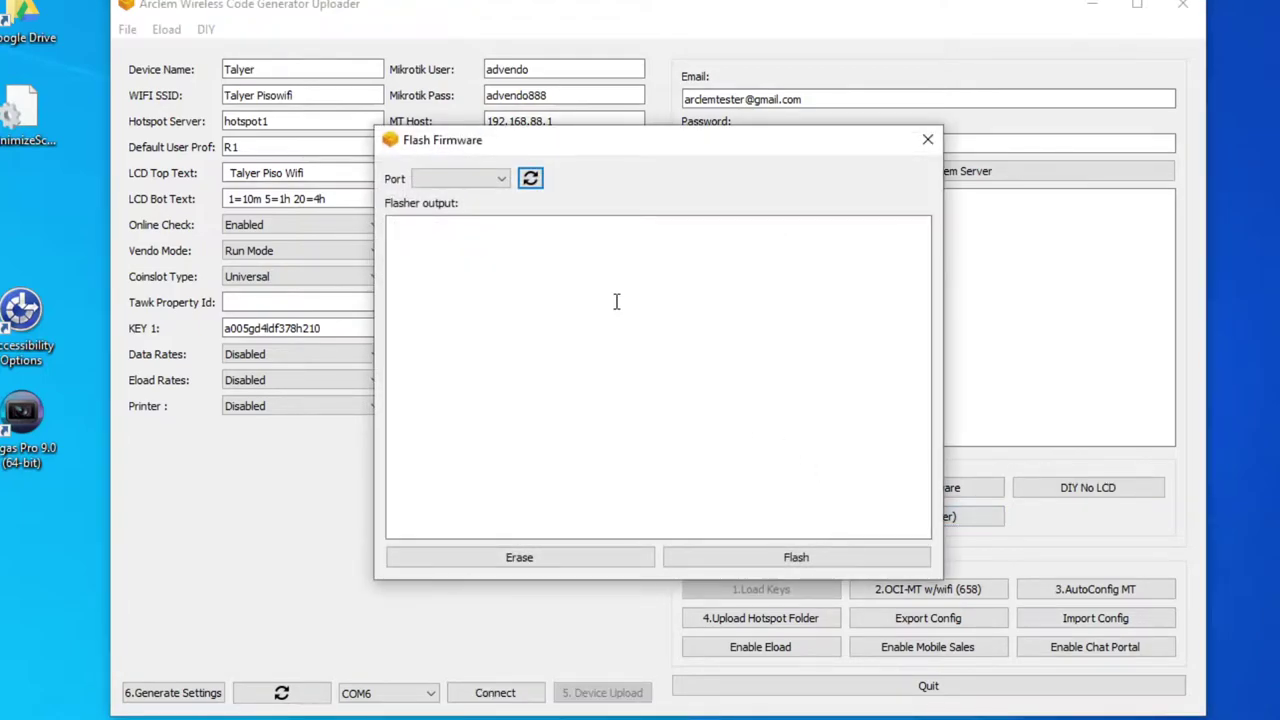
Select COM6 as the port and erase the ESP8266 flash memory
{"action": "left_click", "coordinate": [531, 180]}
{"action": "left_click", "coordinate": [522, 556]}
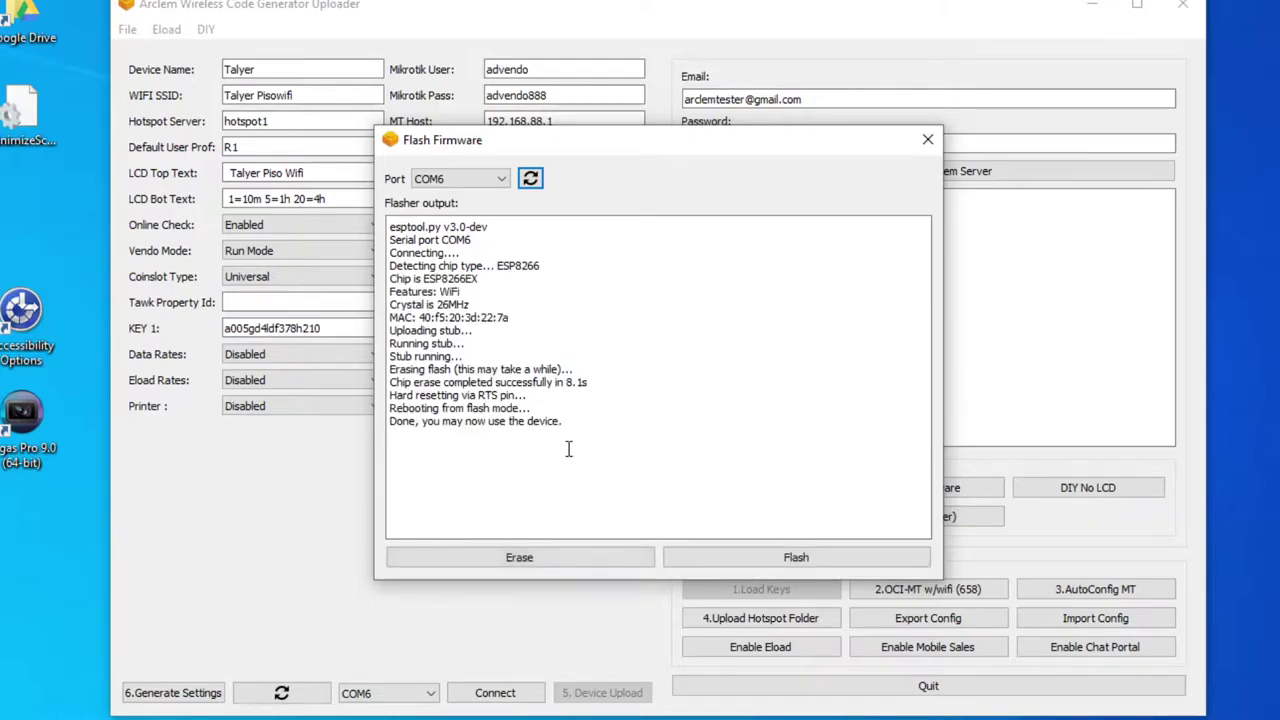
Flash the DIY (Printer) firmware to 100% and close the Flash Firmware dialog
{"action": "left_click", "coordinate": [794, 555]}
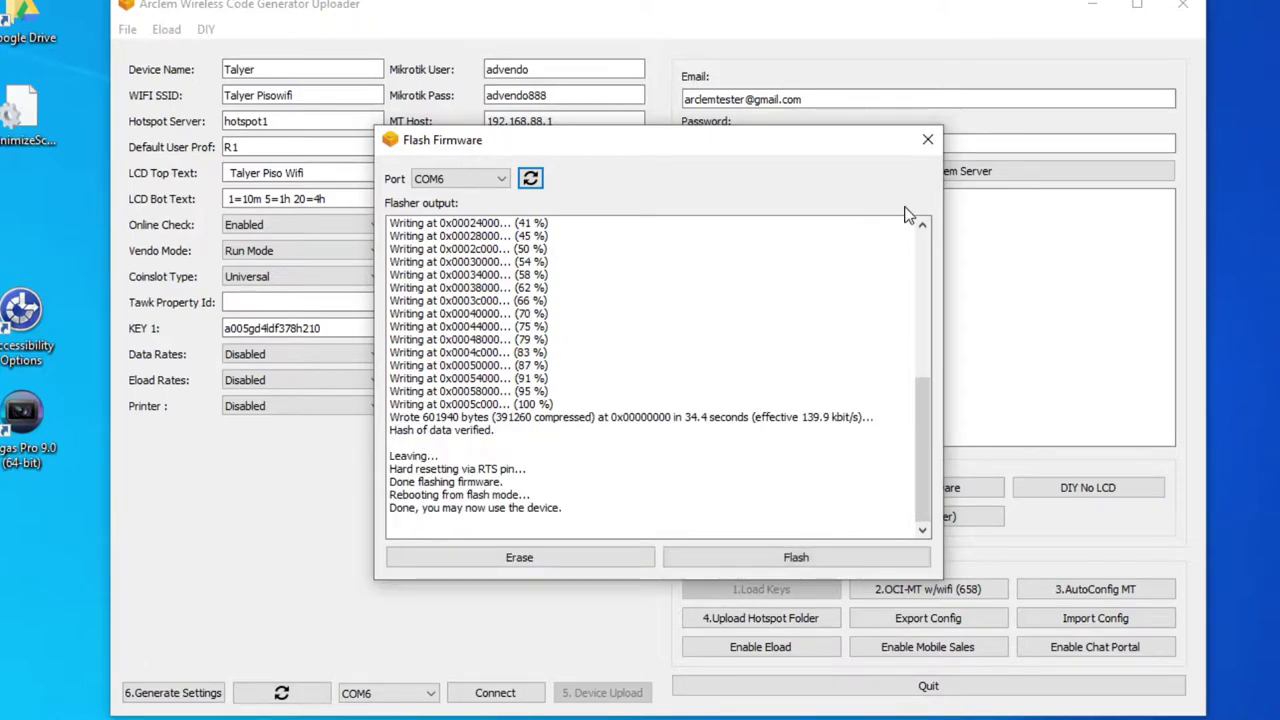
{"action": "left_click", "coordinate": [927, 139]}
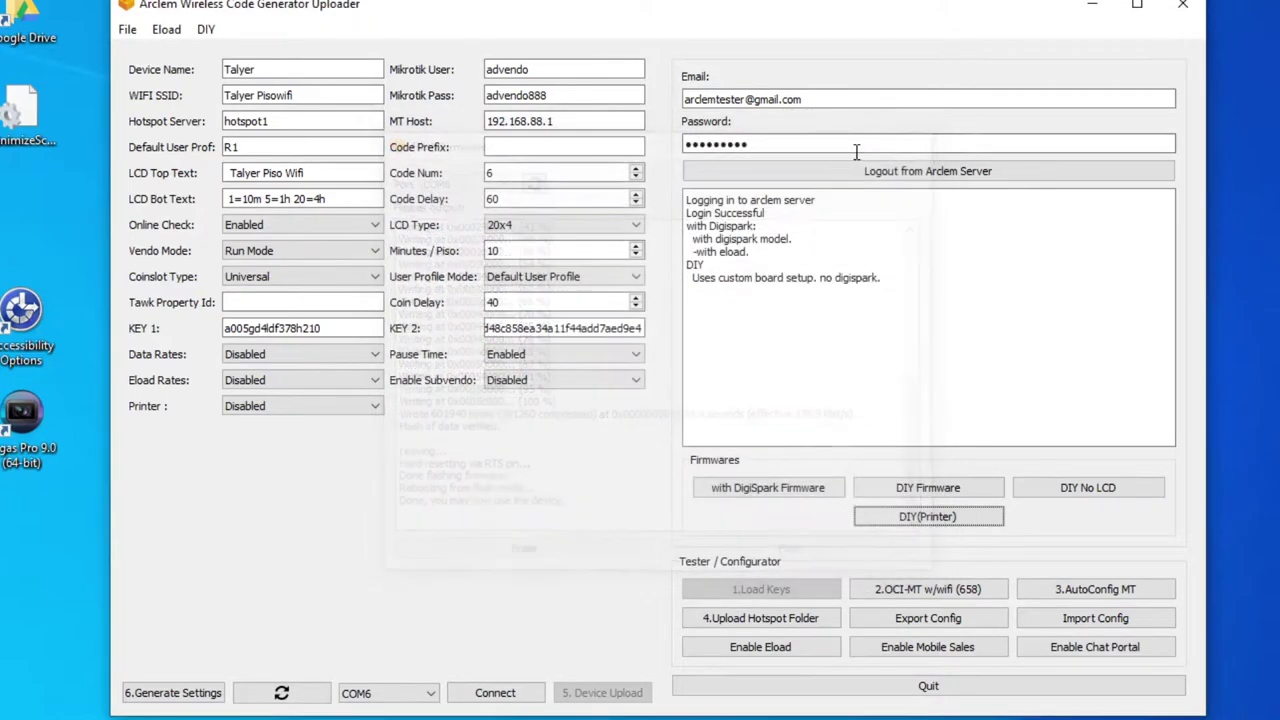
Connect to the flashed device on COM6 to load its vendo settings
{"action": "left_click", "coordinate": [506, 700]}
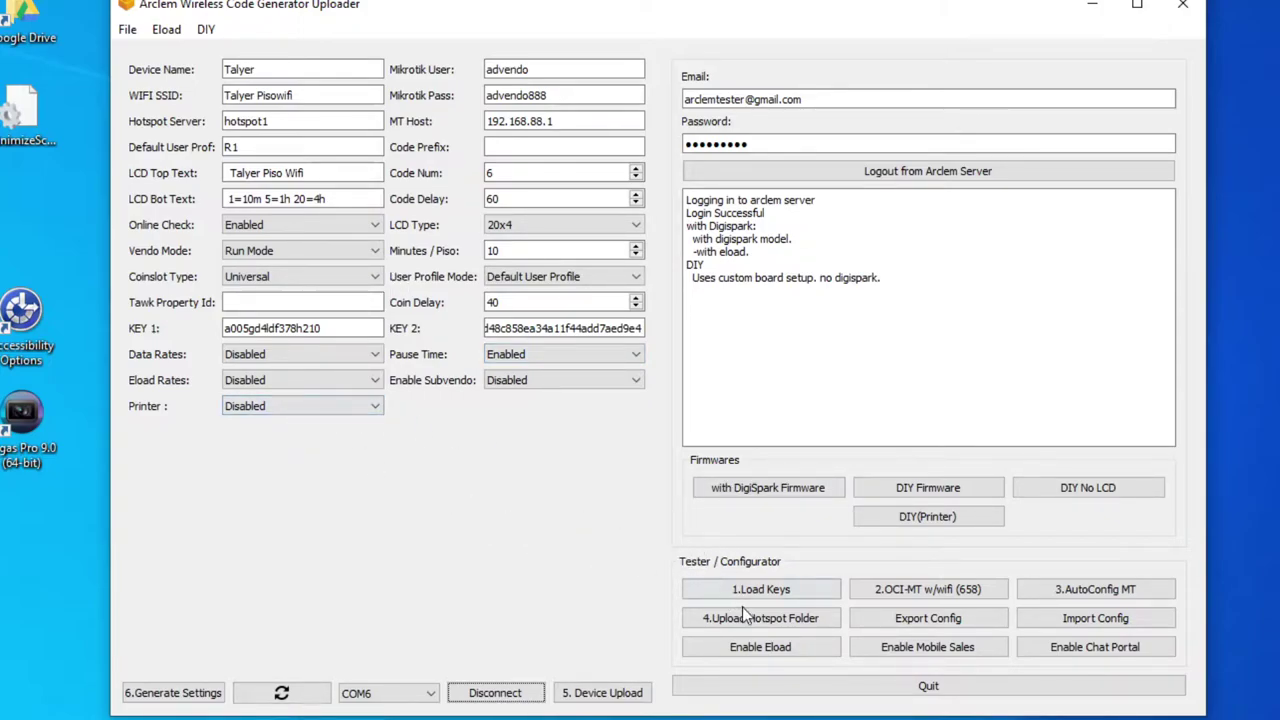
Set Printer to Print All, upload the hotspot folder to the MikroTik, and start Device Upload
{"action": "left_click", "coordinate": [356, 408]}
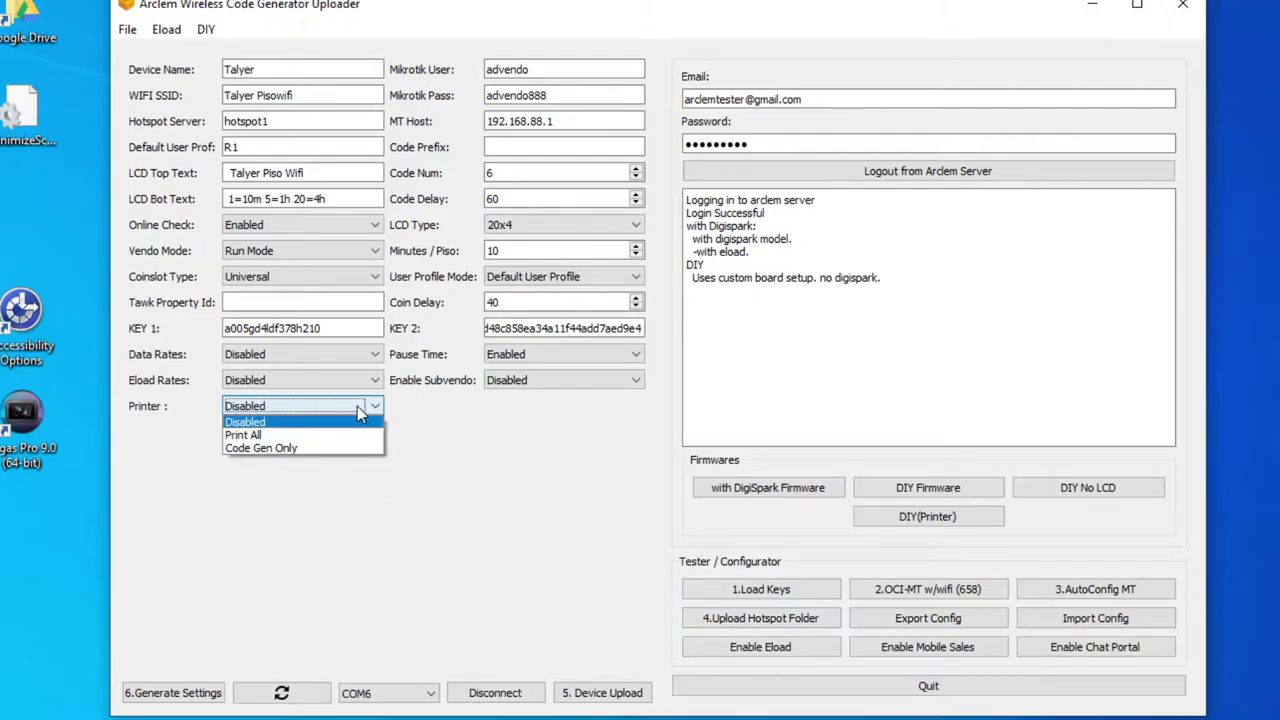
{"action": "left_click", "coordinate": [258, 436]}
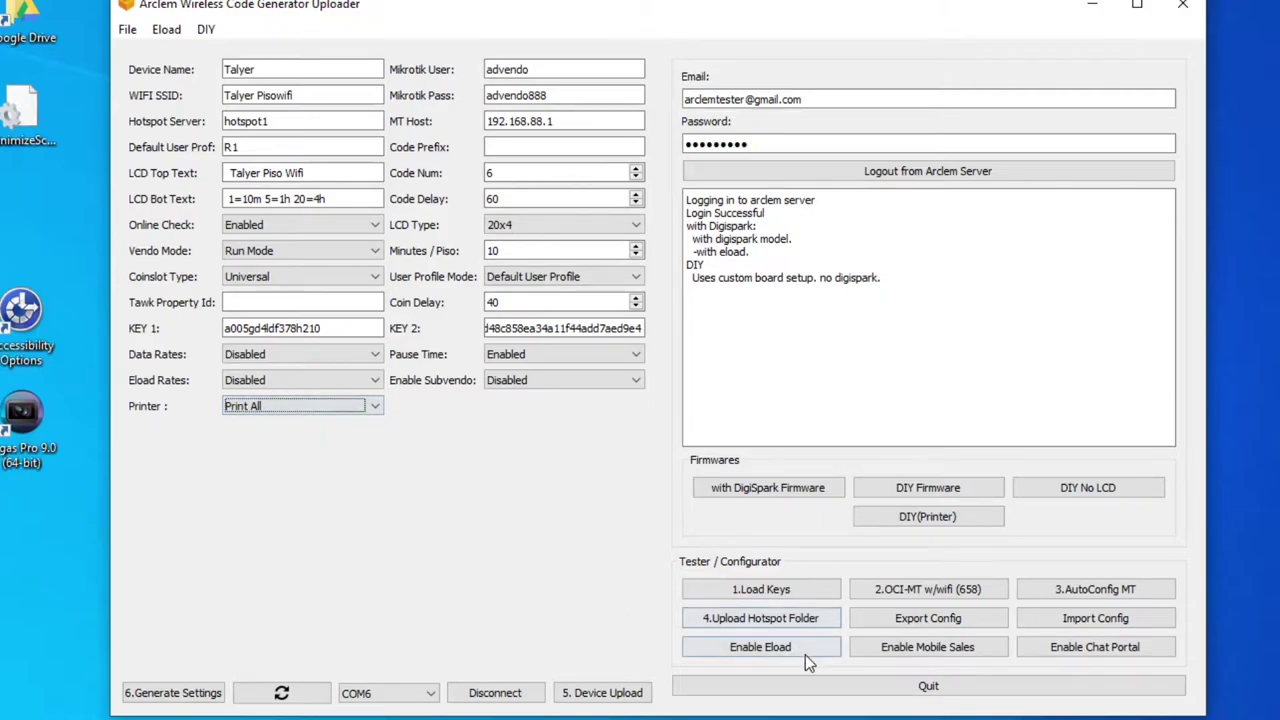
{"action": "left_click", "coordinate": [776, 622]}
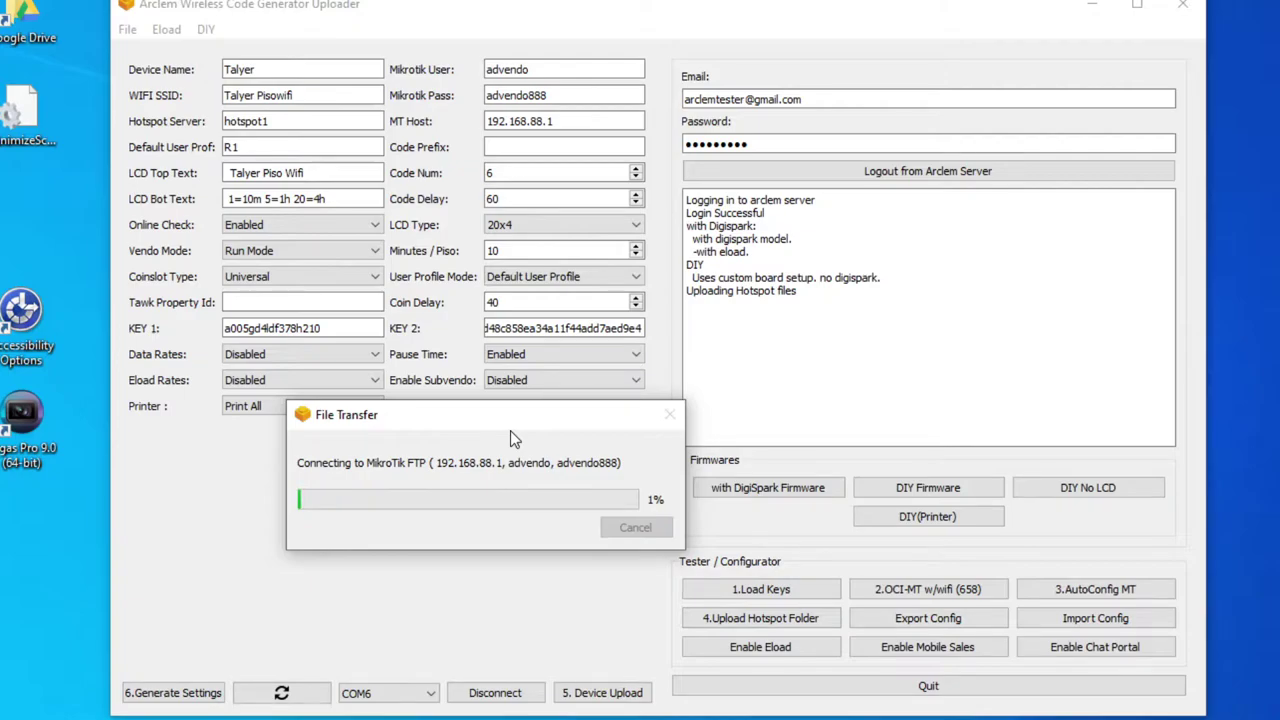
{"action": "left_click", "coordinate": [733, 619]}
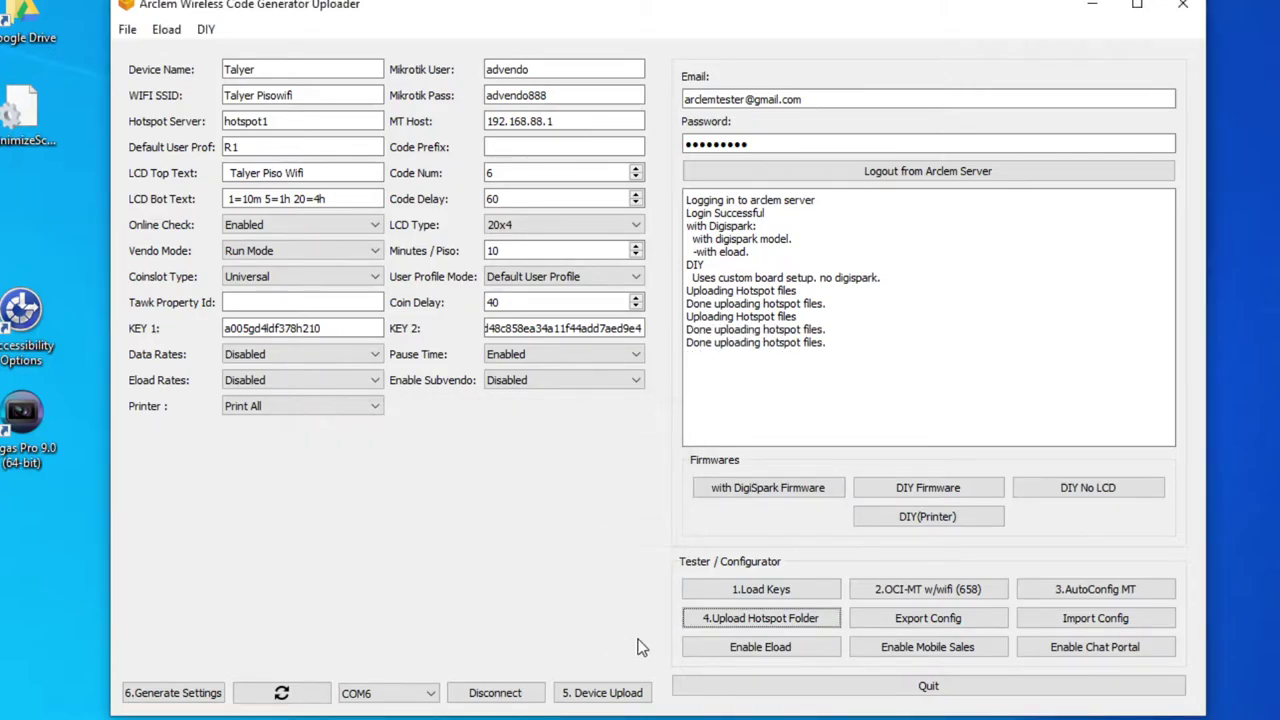
{"action": "left_click", "coordinate": [595, 697]}
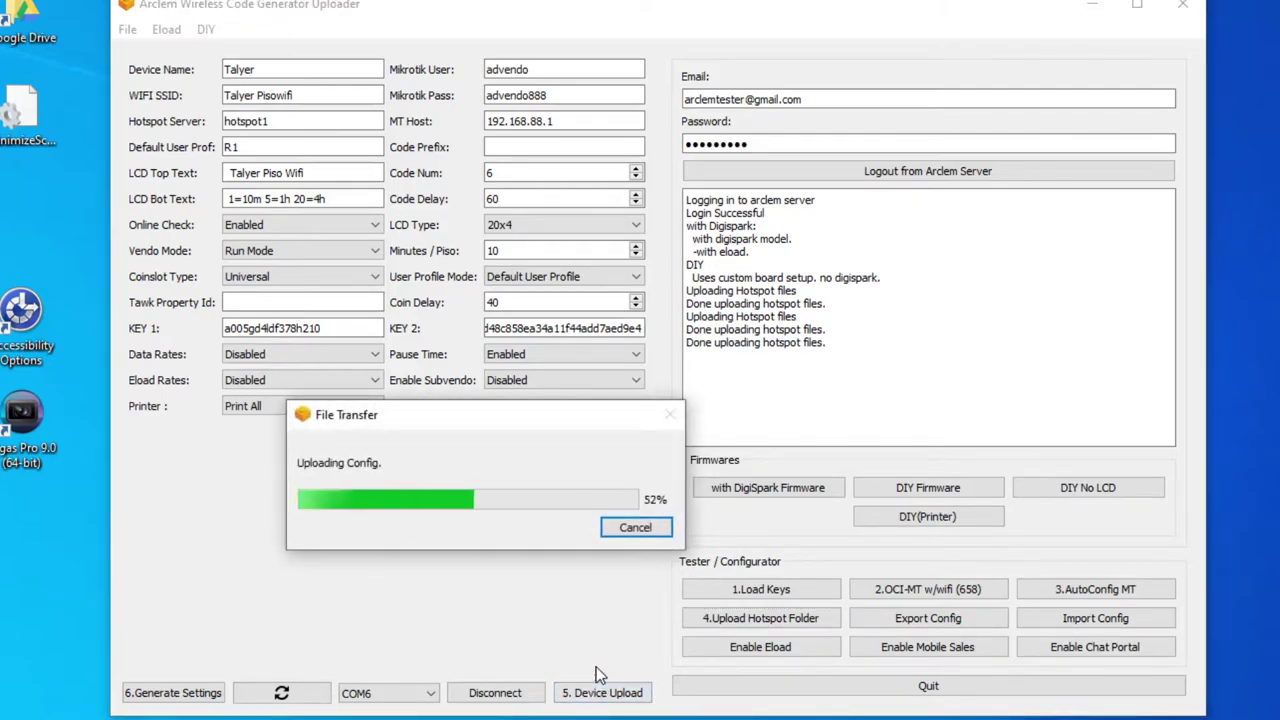
Generate the settings files like main.json, then open the Terminal console and position it over the form
{"action": "left_click", "coordinate": [172, 694]}
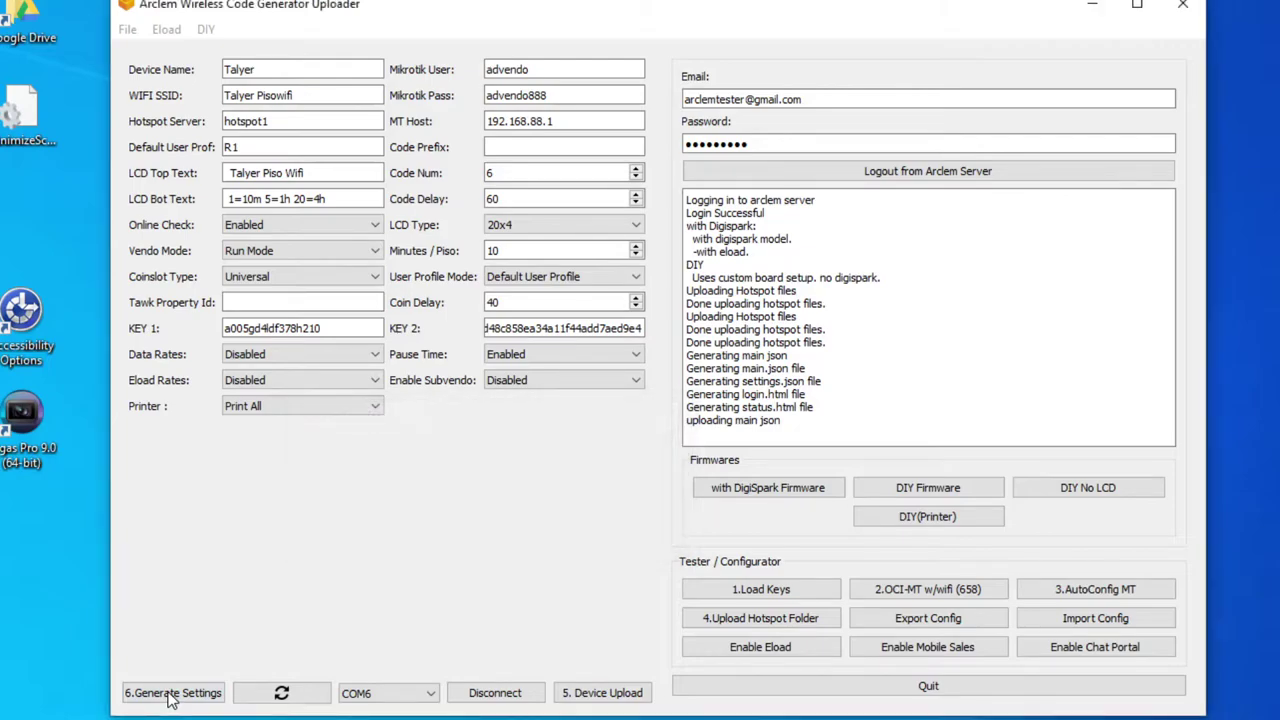
{"action": "left_click", "coordinate": [127, 29]}
{"action": "left_click", "coordinate": [131, 49]}
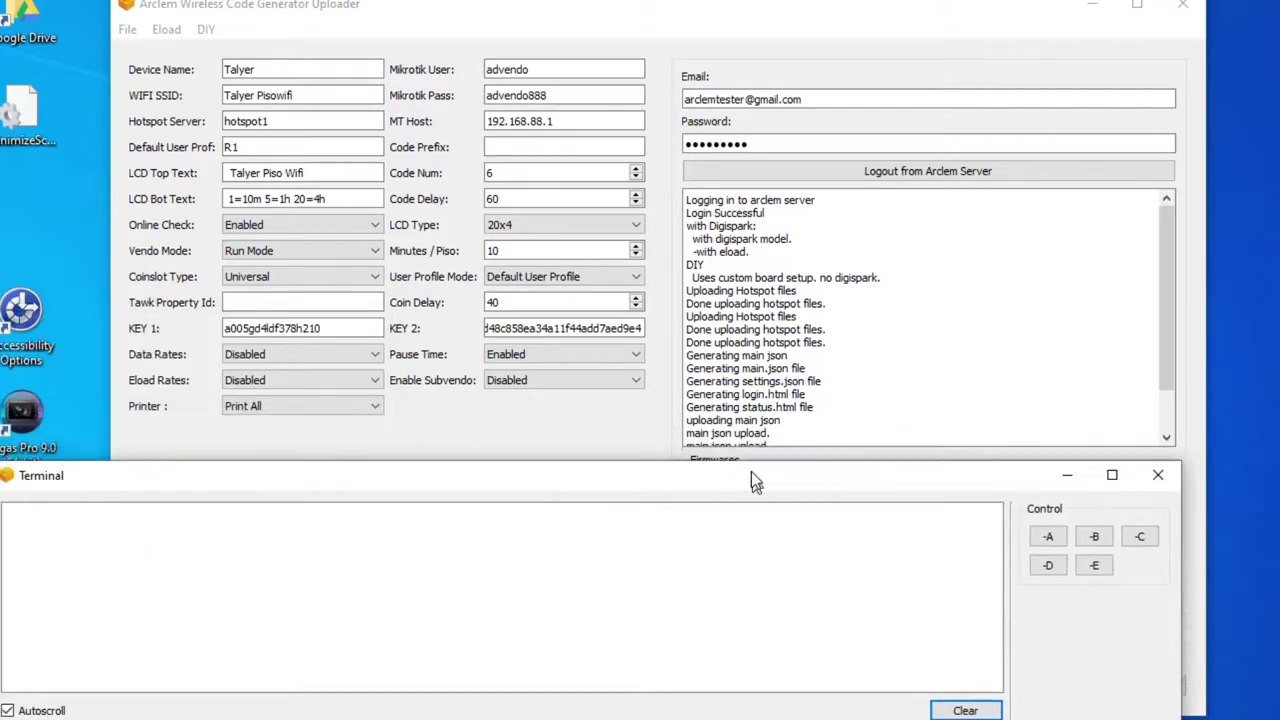
{"action": "left_click_drag", "start_coordinate": [751, 471], "coordinate": [821, 193]}
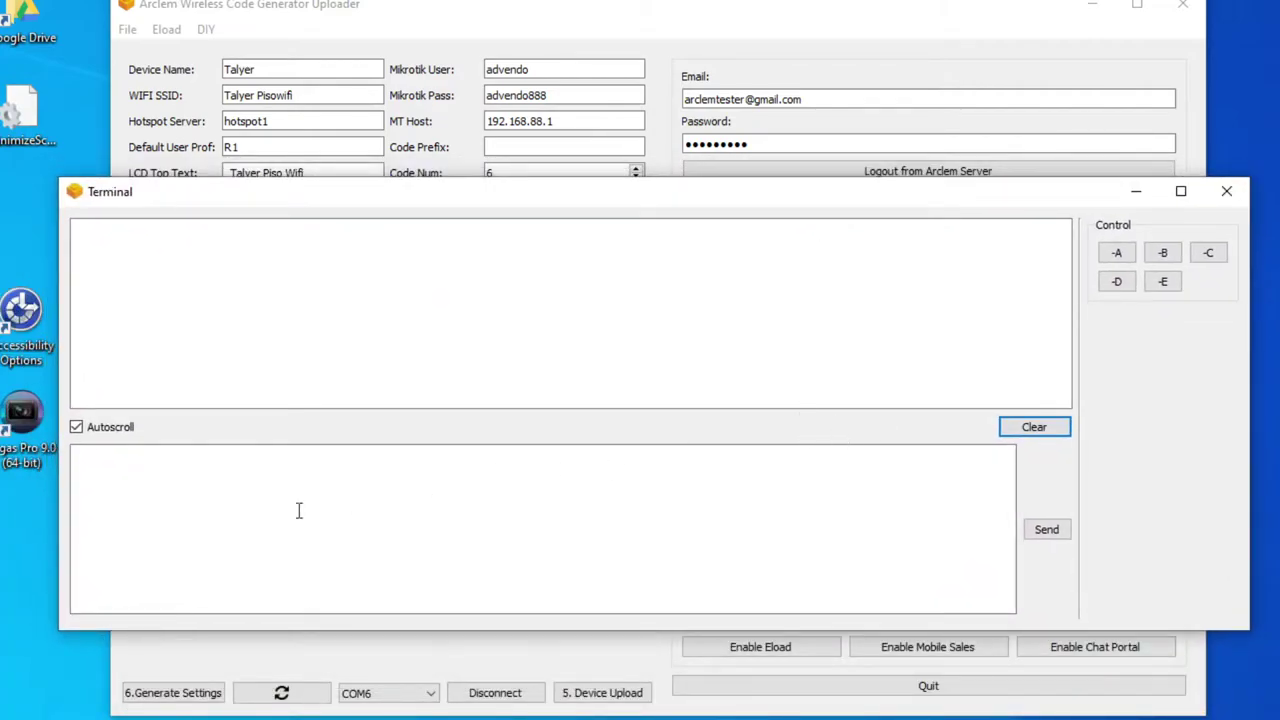